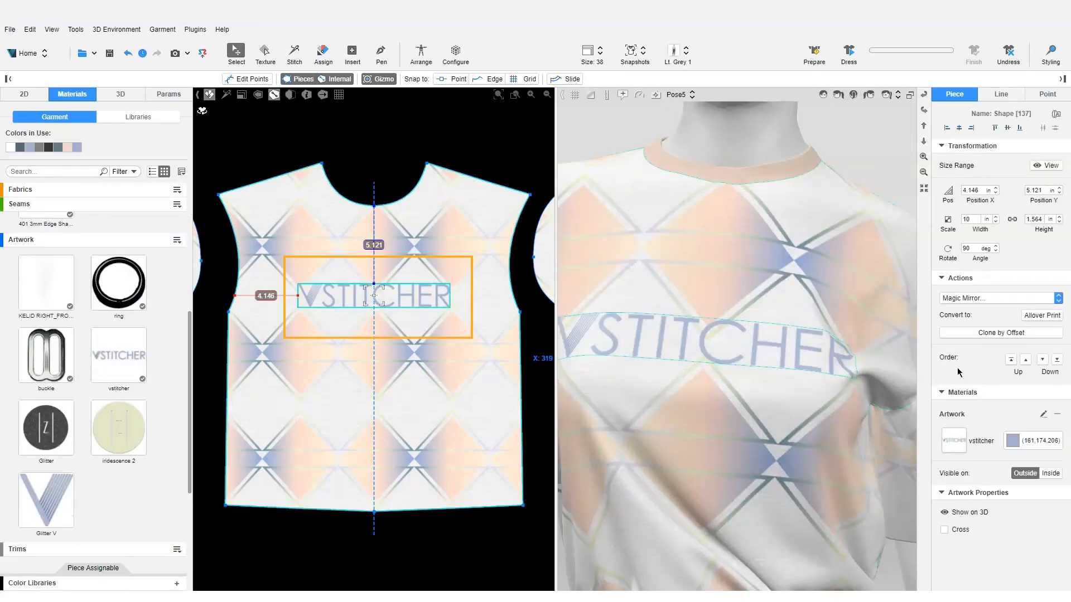
- Open the diffuse image editor of the vstitcher artwork, detach it and place it over the 2D pattern view
{"action": "left_click", "coordinate": [1043, 414]}
{"action": "left_click", "coordinate": [962, 257]}
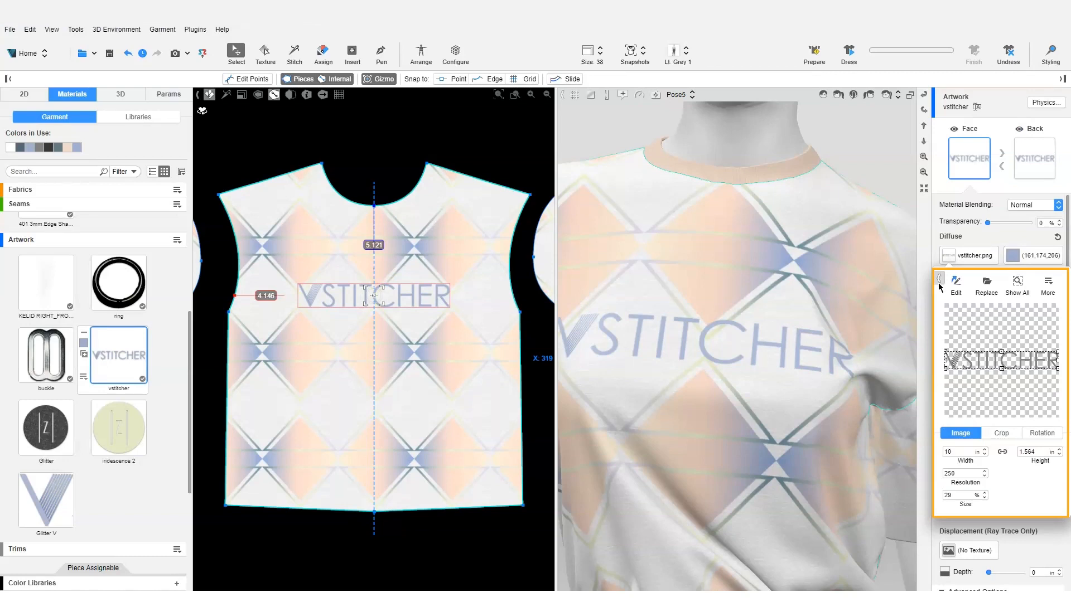
{"action": "left_click", "coordinate": [939, 280]}
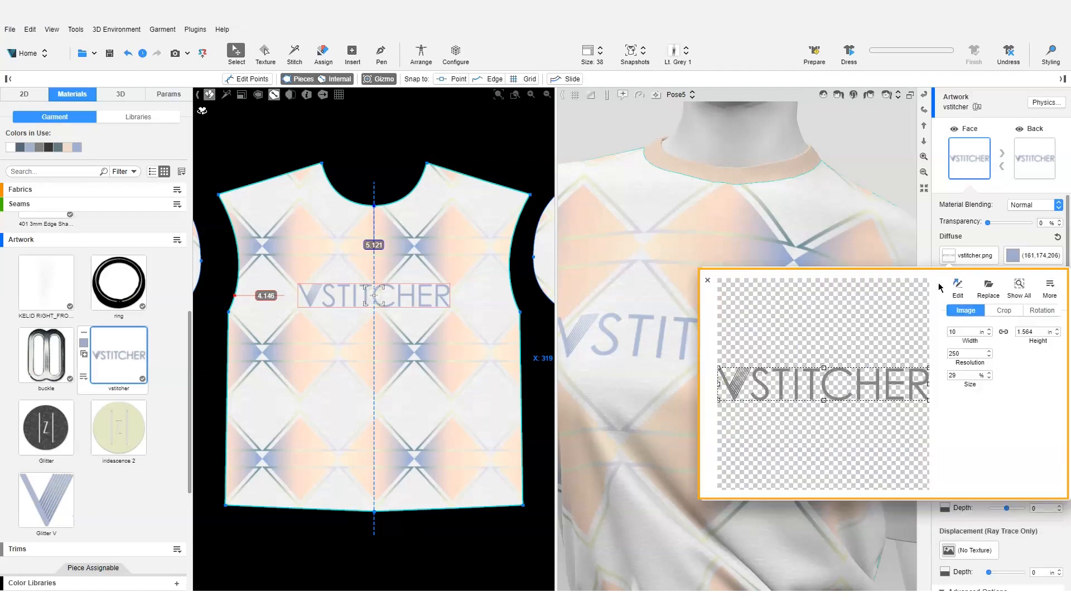
{"action": "left_click_drag", "start_coordinate": [789, 284], "coordinate": [413, 115]}
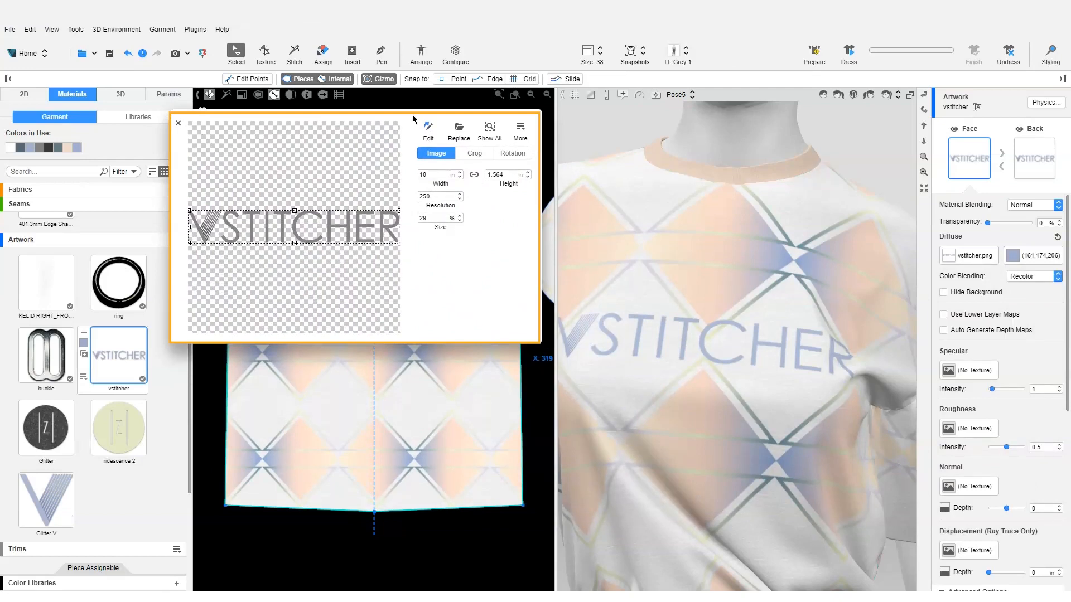
- Examine the vstitcher artwork image closely in the editor preview at several zoom levels and positions
{"action": "scroll", "coordinate": [281, 232], "scroll_direction": "down", "scroll_amount": 6}
{"action": "scroll", "coordinate": [281, 233], "scroll_direction": "up", "scroll_amount": 5}
{"action": "scroll", "coordinate": [281, 233], "scroll_direction": "up", "scroll_amount": 5}
{"action": "scroll", "coordinate": [285, 225], "scroll_direction": "down", "scroll_amount": 1}
{"action": "scroll", "coordinate": [283, 226], "scroll_direction": "down", "scroll_amount": 2}
{"action": "scroll", "coordinate": [282, 223], "scroll_direction": "up", "scroll_amount": 2}
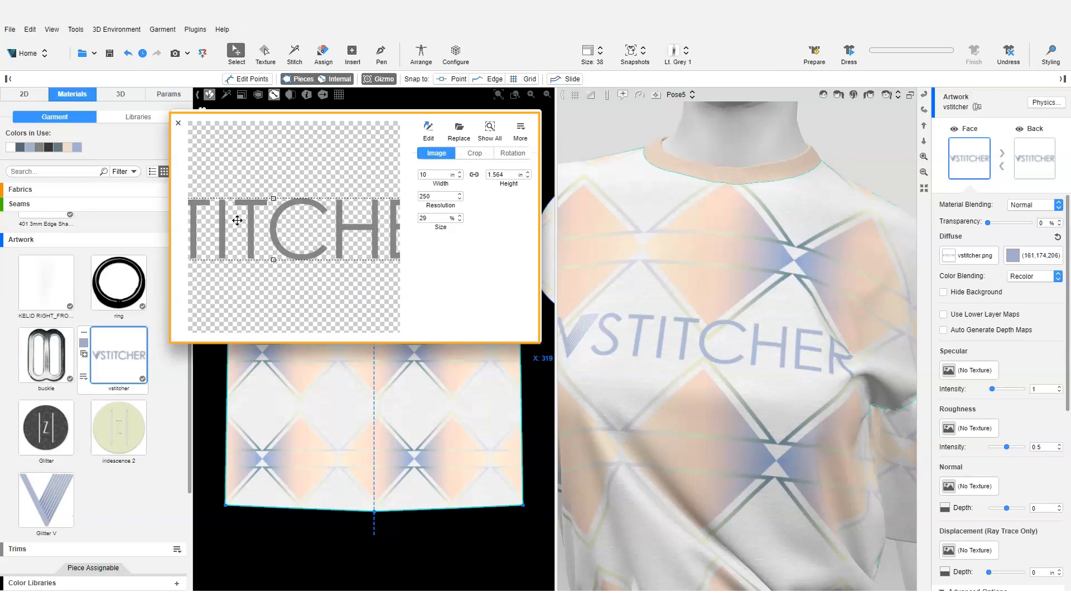
{"action": "left_click_drag", "start_coordinate": [235, 220], "coordinate": [215, 229]}
{"action": "left_click_drag", "start_coordinate": [335, 230], "coordinate": [267, 227]}
{"action": "scroll", "coordinate": [268, 227], "scroll_direction": "down", "scroll_amount": 1}
{"action": "scroll", "coordinate": [282, 230], "scroll_direction": "down", "scroll_amount": 2}
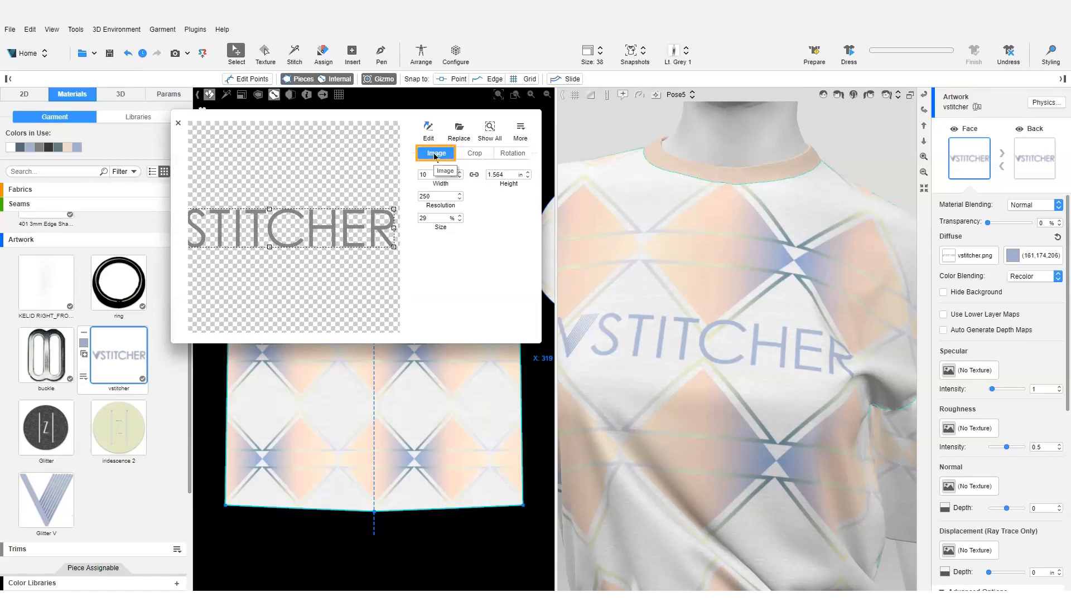
- Set the vstitcher artwork image's width to 5 in
{"action": "double_click", "coordinate": [425, 175]}
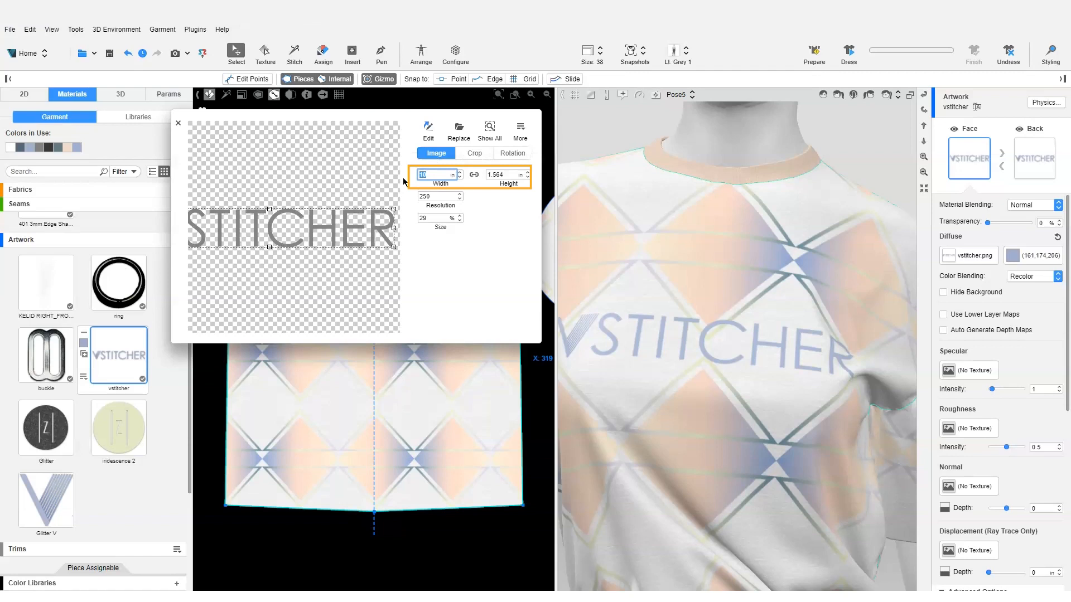
{"action": "type", "text": "5"}
{"action": "key", "text": "Return"}
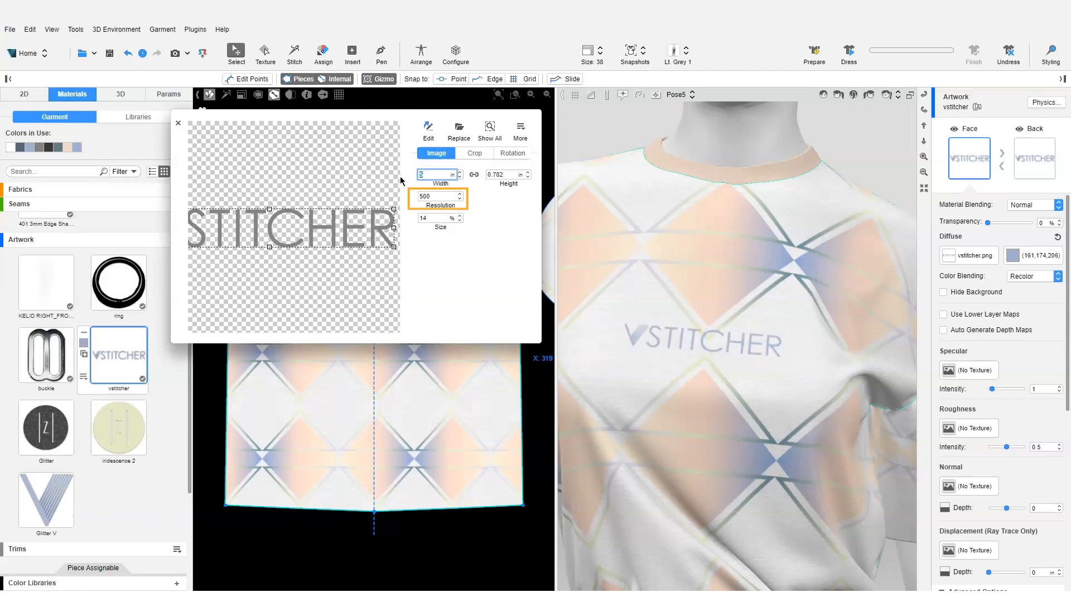
- Scale the vstitcher artwork image to a size of 30 %
{"action": "double_click", "coordinate": [442, 219]}
{"action": "type", "text": "30"}
{"action": "key", "text": "Return"}
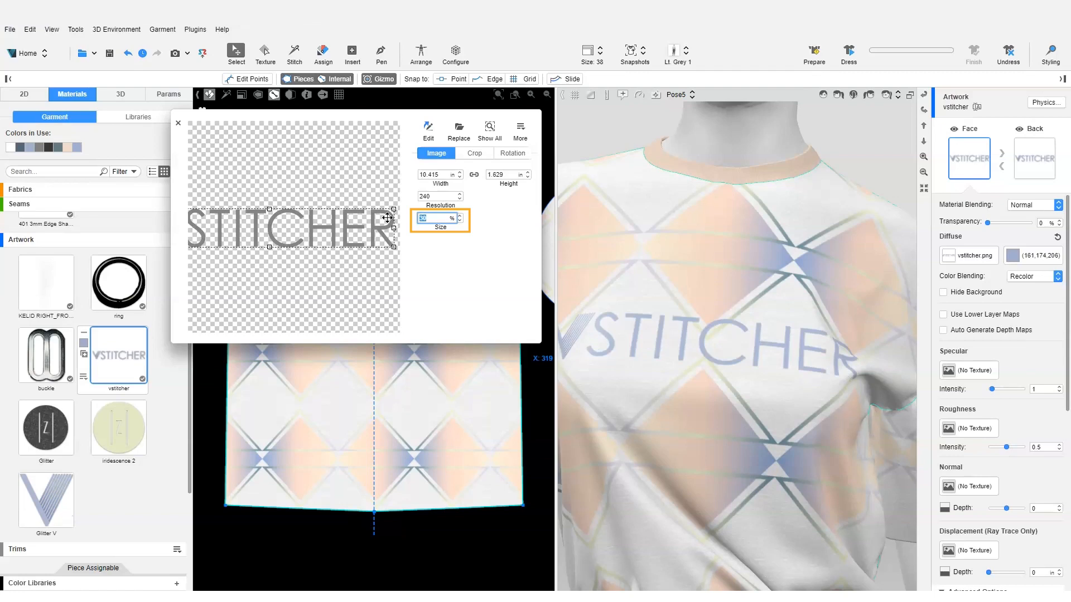
- Crop the vstitcher artwork image to a width of 2.6 in with proportions unconstrained
{"action": "left_click", "coordinate": [474, 153]}
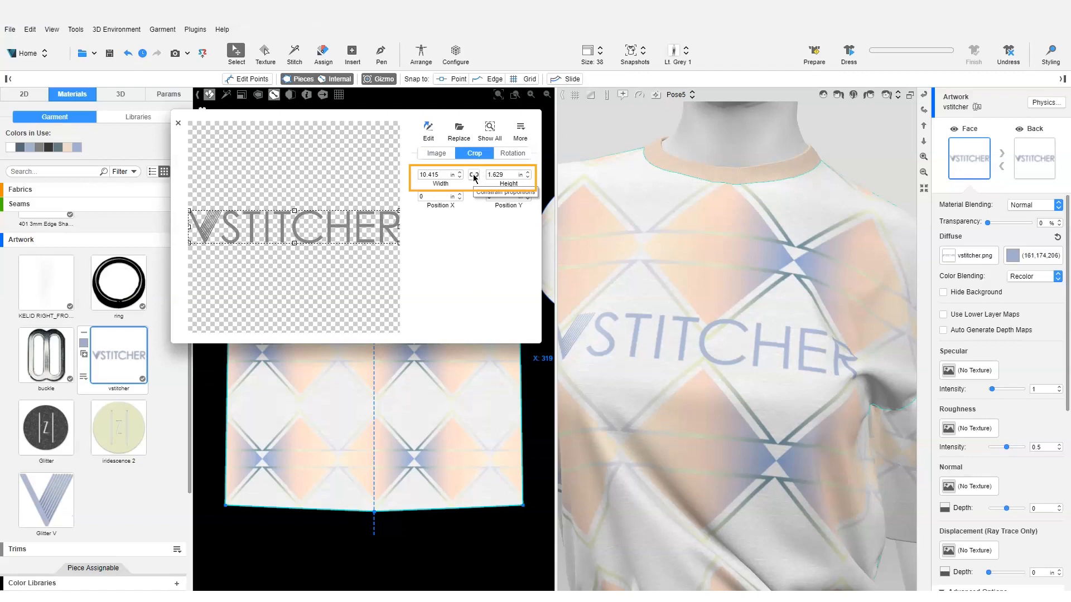
{"action": "left_click", "coordinate": [474, 175]}
{"action": "type", "text": "2.6"}
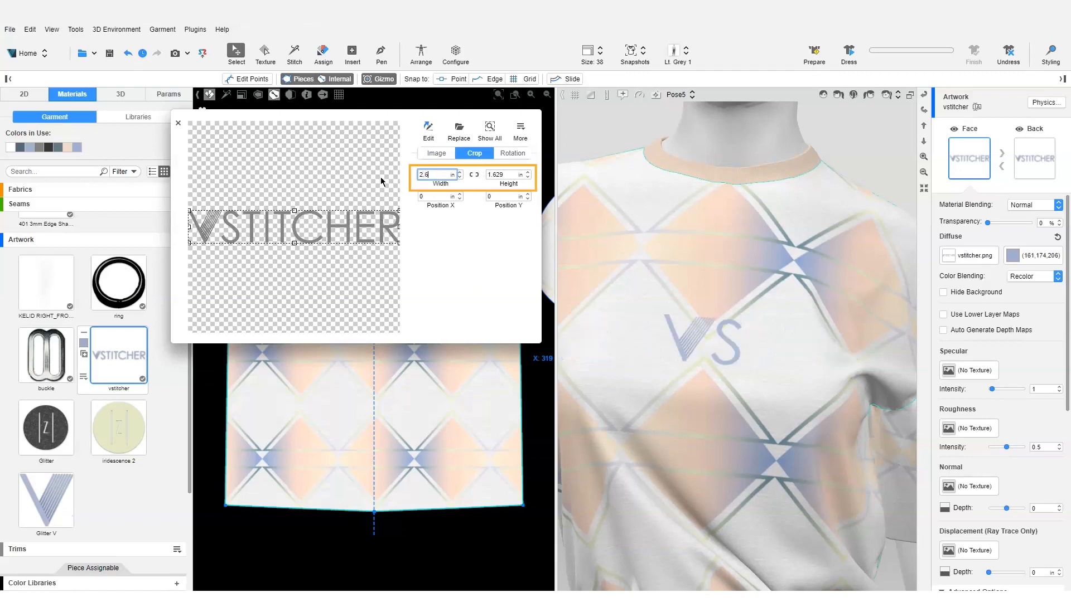
{"action": "key", "text": "Return"}
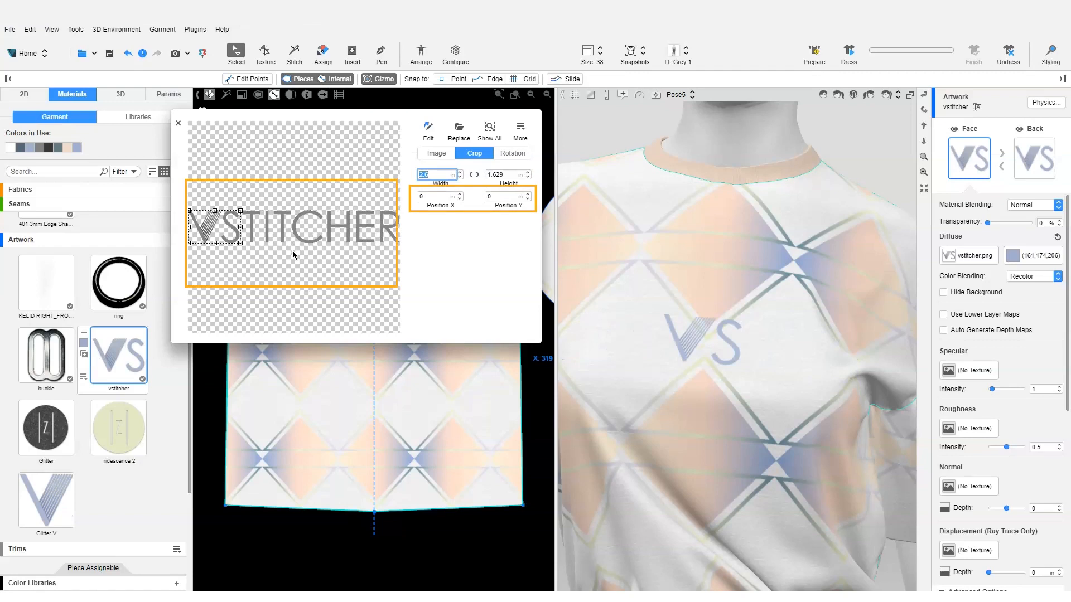
- Narrow the crop region in the vstitcher image preview so that it encloses only the letter V
{"action": "left_click_drag", "start_coordinate": [217, 227], "coordinate": [195, 227]}
{"action": "scroll", "coordinate": [194, 233], "scroll_direction": "up", "scroll_amount": 4}
{"action": "key", "text": "space"}
{"action": "left_click_drag", "start_coordinate": [232, 309], "coordinate": [265, 315]}
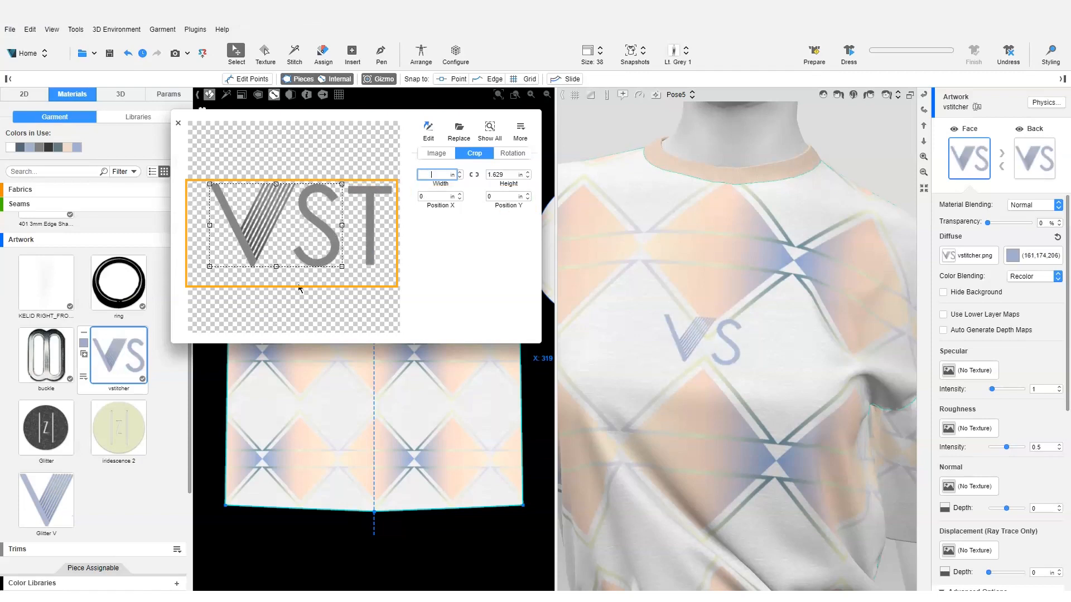
{"action": "left_click_drag", "start_coordinate": [342, 226], "coordinate": [294, 226]}
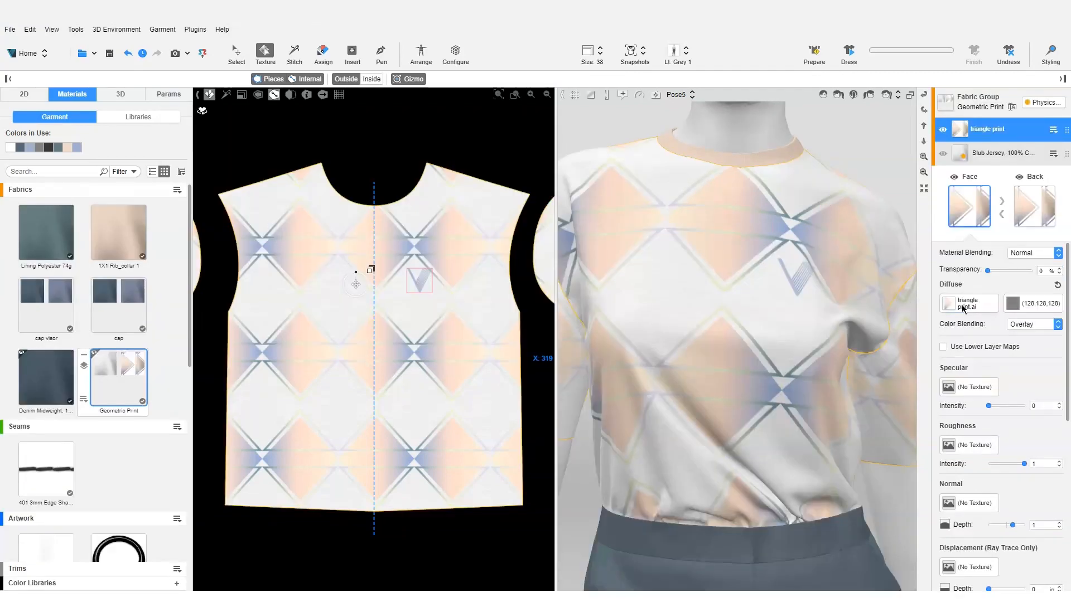
- Open the triangle print fabric's diffuse image in the editor and rotate its layout to 45 degrees
{"action": "left_click", "coordinate": [948, 307]}
{"action": "left_click_drag", "start_coordinate": [930, 323], "coordinate": [383, 99]}
{"action": "left_click", "coordinate": [497, 137]}
{"action": "left_click", "coordinate": [482, 157]}
{"action": "type", "text": "45"}
{"action": "key", "text": "Return"}
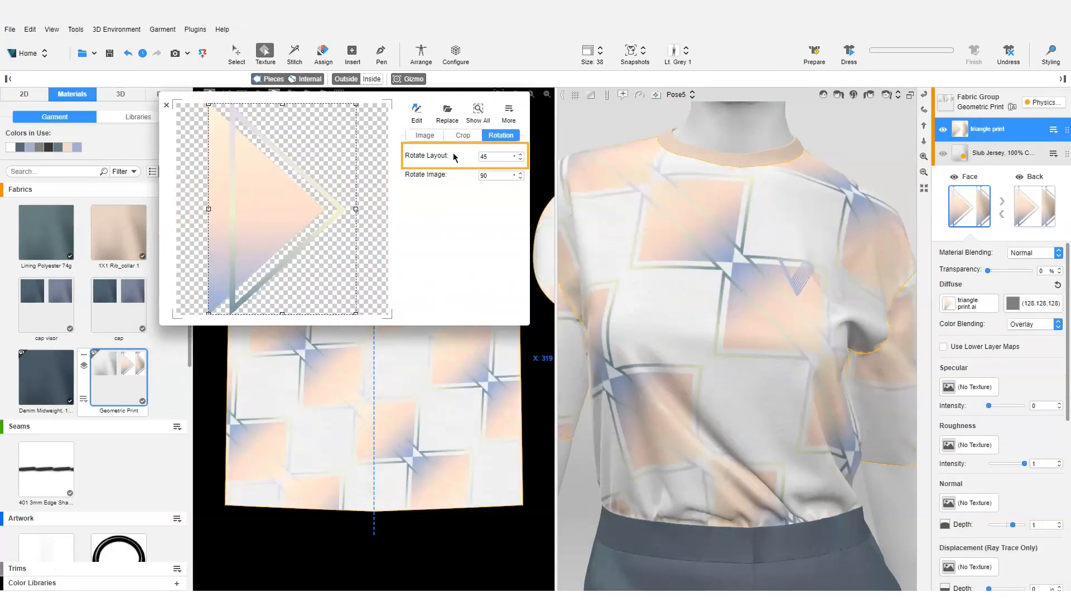
- Set the image rotation of the triangle print to 0 degrees
{"action": "left_click", "coordinate": [492, 176]}
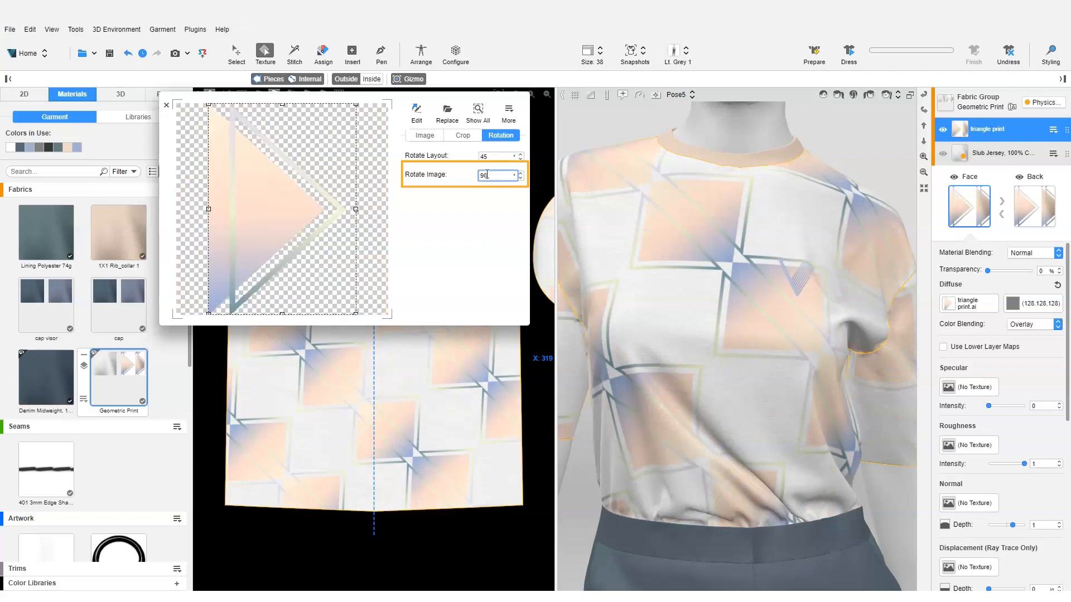
{"action": "type", "text": "0"}
{"action": "key", "text": "Return"}
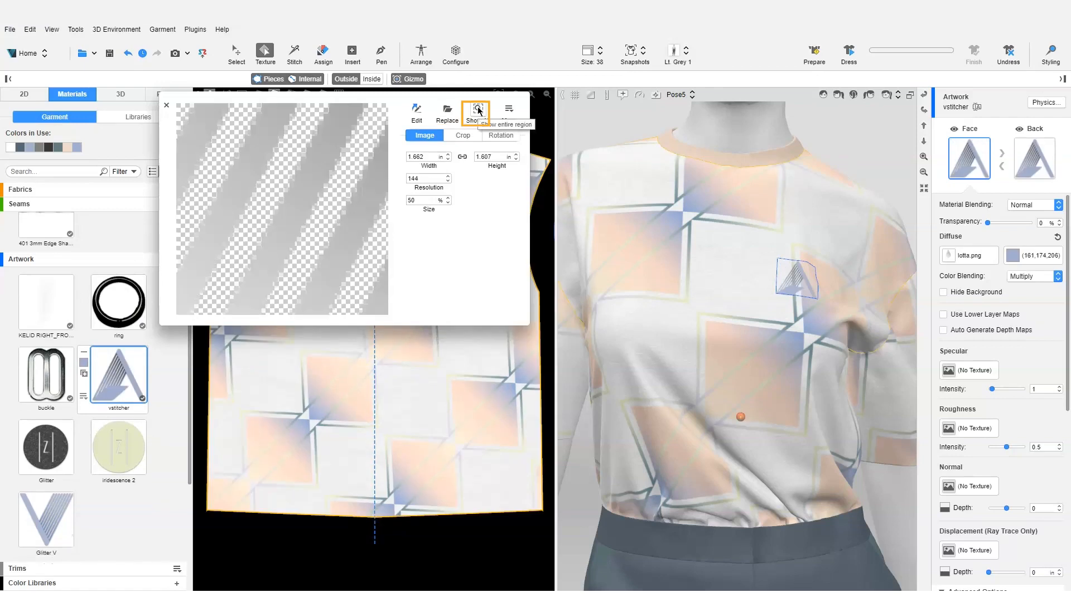
- Show the entire region of the A-shaped vstitcher artwork image in the preview and open its additional options
{"action": "left_click", "coordinate": [478, 110]}
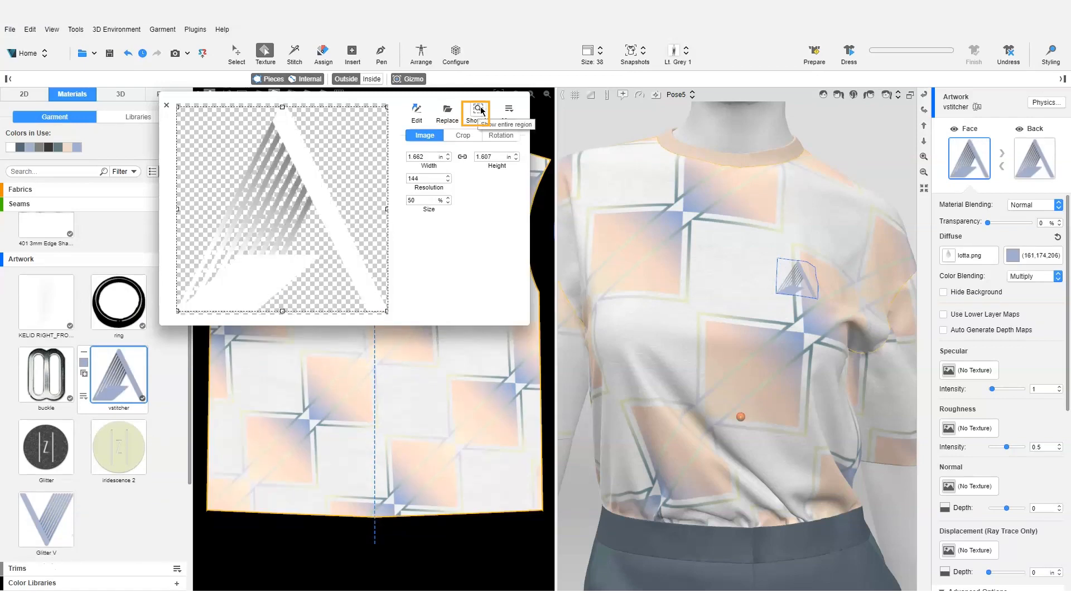
{"action": "left_click", "coordinate": [509, 108]}
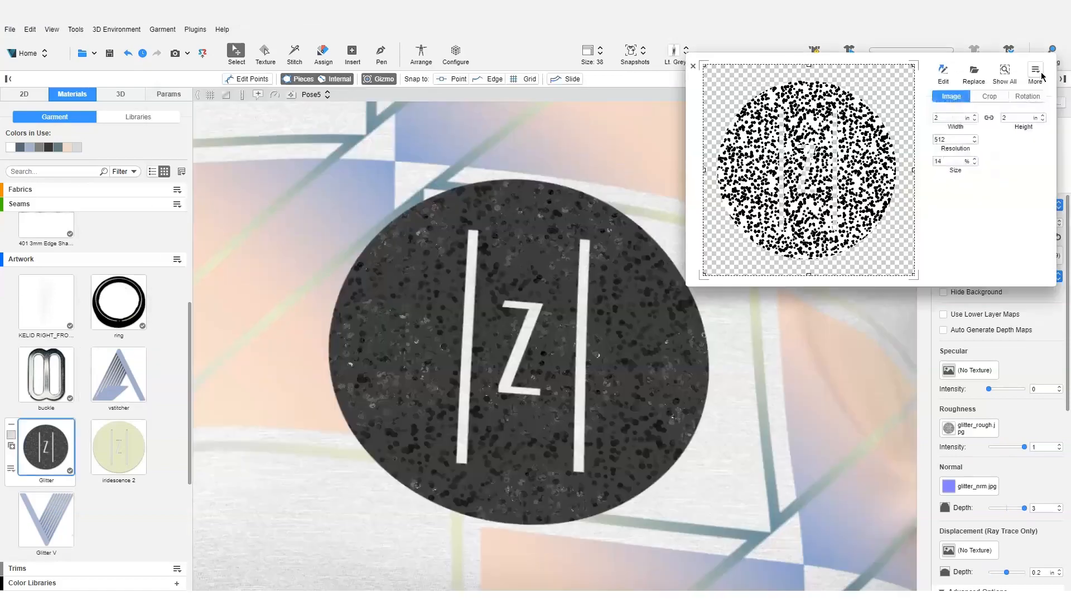
- Make the Glitter artwork's roughness map use the diffuse map's size
{"action": "left_click", "coordinate": [1035, 69]}
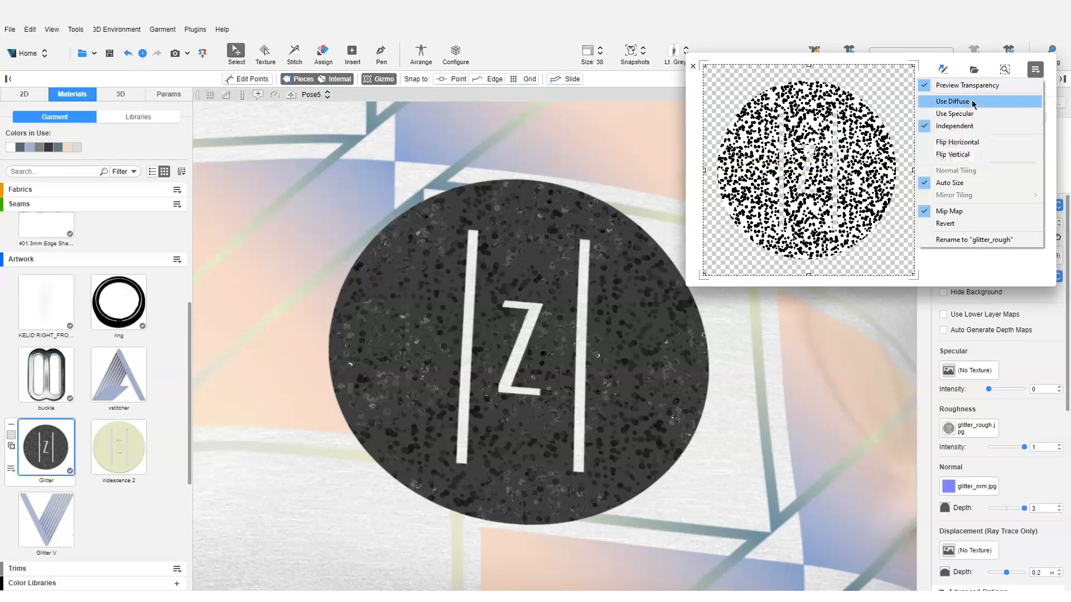
{"action": "left_click", "coordinate": [972, 102]}
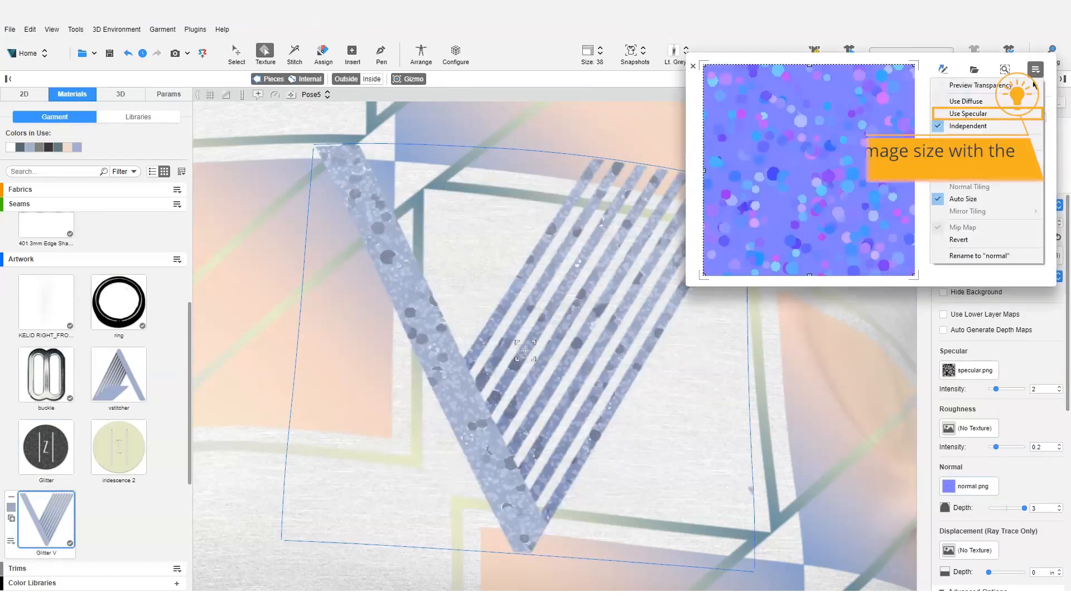
- Make the Glitter V artwork's normal map use the specular size, and set the specular map's width to 0.5 in
{"action": "left_click", "coordinate": [981, 114]}
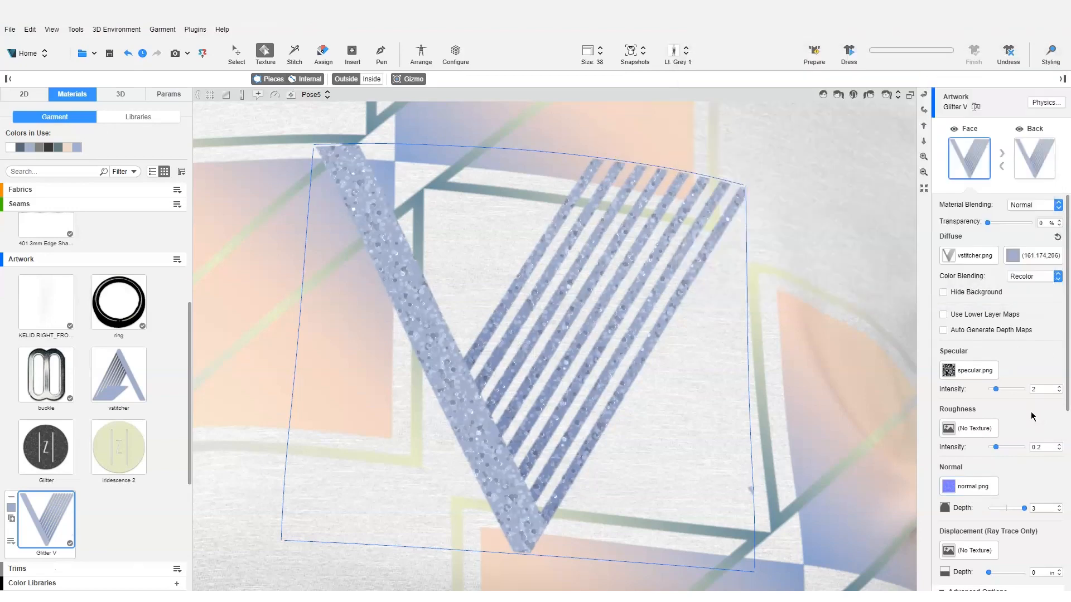
{"action": "left_click", "coordinate": [973, 371]}
{"action": "double_click", "coordinate": [954, 117]}
{"action": "type", "text": "1"}
{"action": "left_click_drag", "start_coordinate": [955, 116], "coordinate": [895, 115]}
{"action": "type", "text": ".5"}
{"action": "key", "text": "Return"}
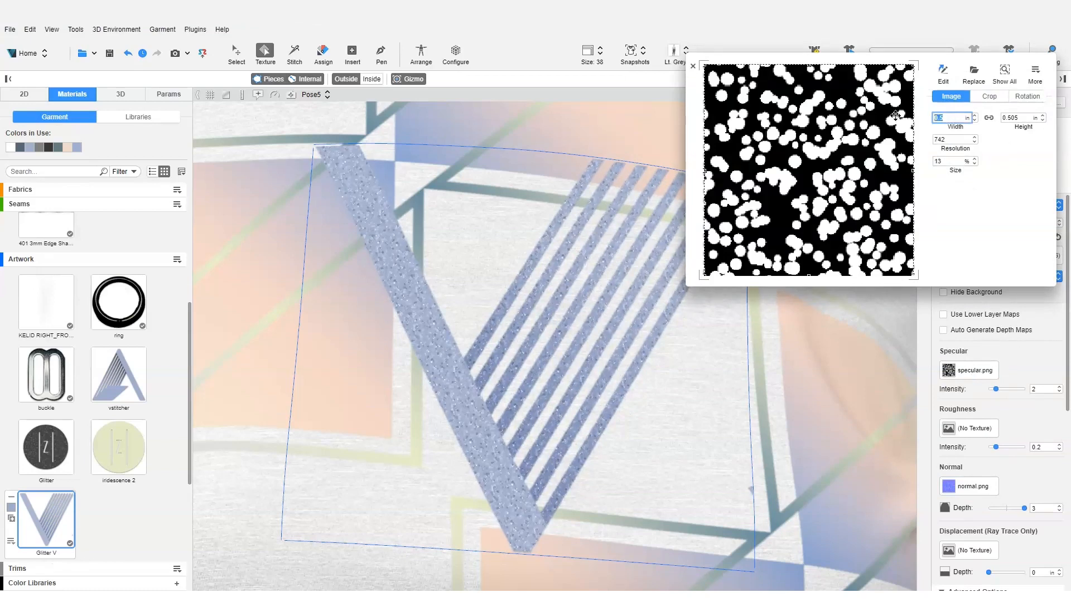
{"action": "left_click", "coordinate": [1031, 370]}
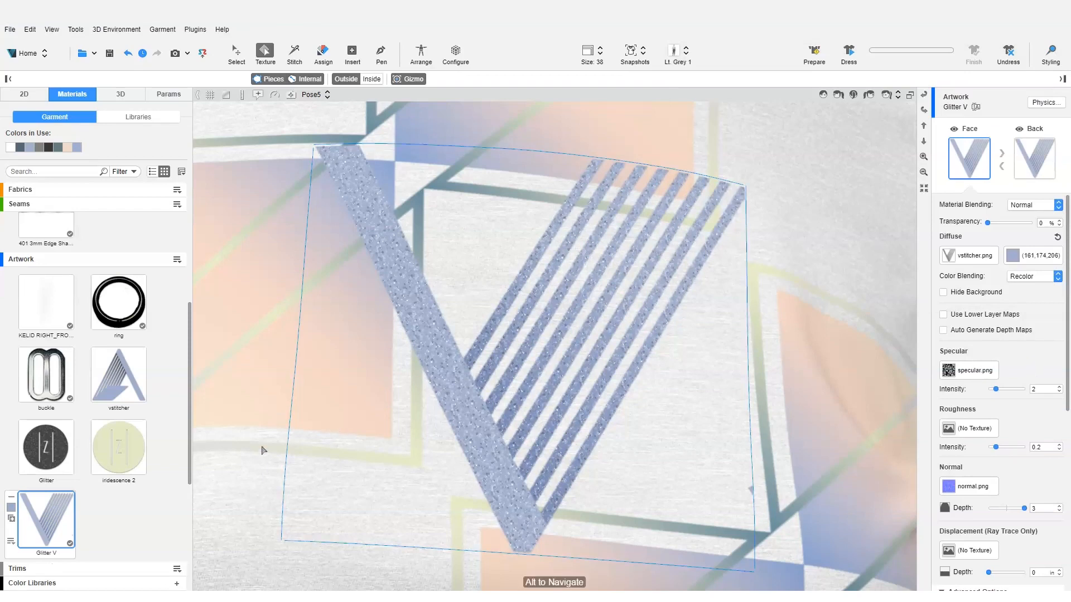
- Make the iridescence 2 artwork's normal map independent in size and set its width to 2 in
{"action": "left_click", "coordinate": [116, 452]}
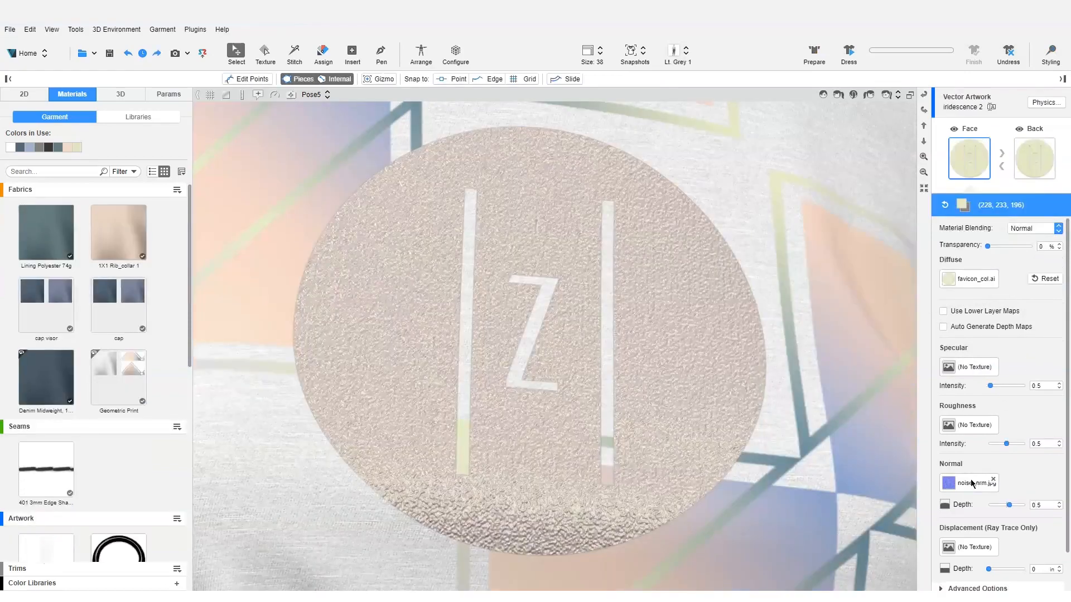
{"action": "left_click", "coordinate": [976, 482]}
{"action": "left_click", "coordinate": [1036, 70]}
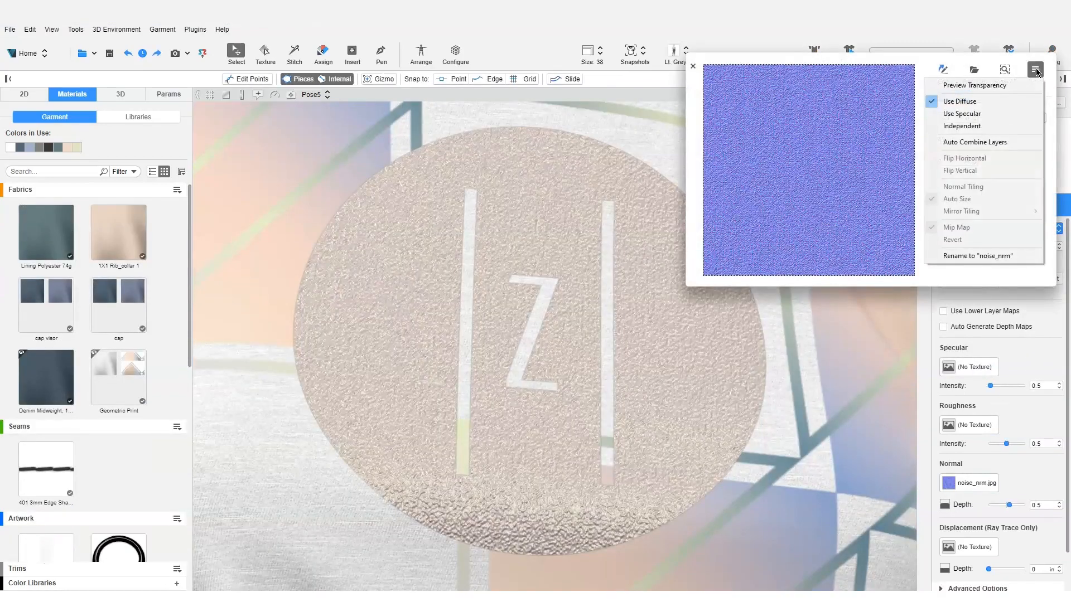
{"action": "left_click", "coordinate": [982, 126]}
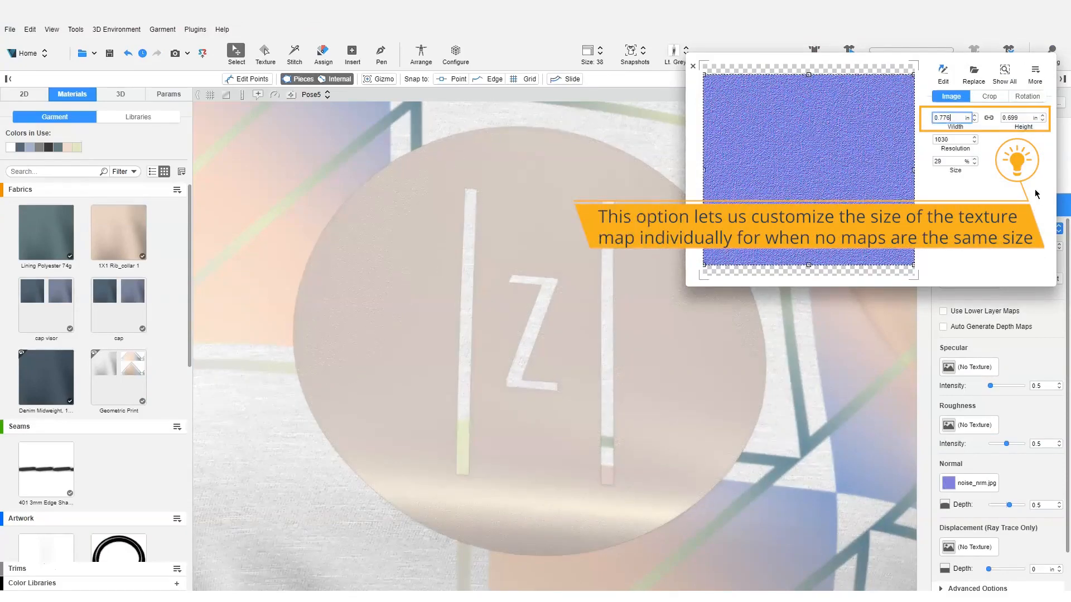
{"action": "left_click_drag", "start_coordinate": [957, 116], "coordinate": [864, 120]}
{"action": "type", "text": "2"}
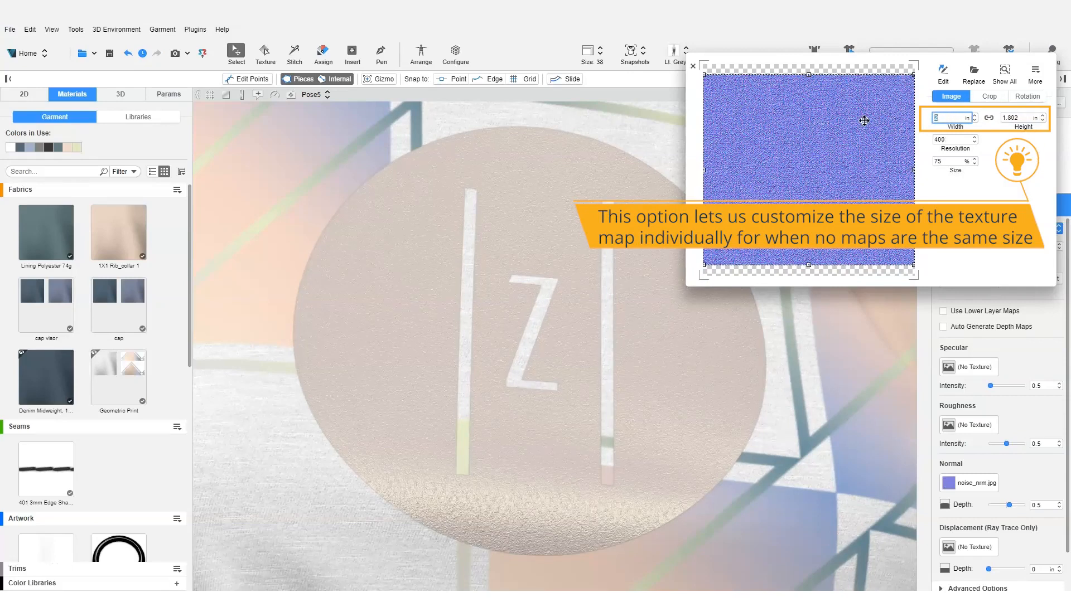
- Flip the vstitcher 1 artwork's image horizontally and the vstitcher 2 artwork's image vertically
{"action": "left_click", "coordinate": [1035, 69]}
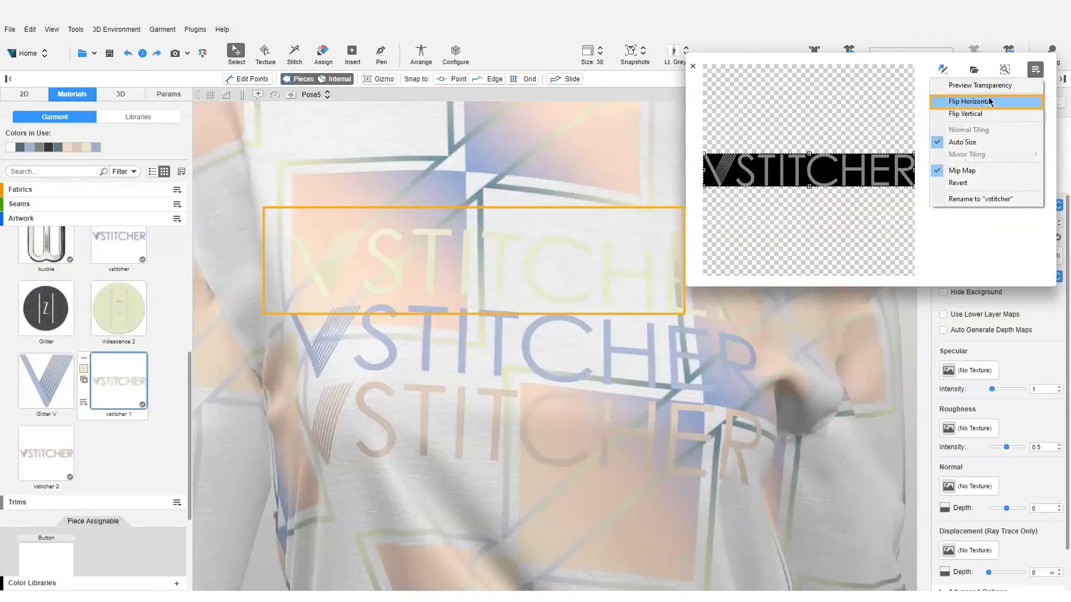
{"action": "left_click", "coordinate": [990, 102]}
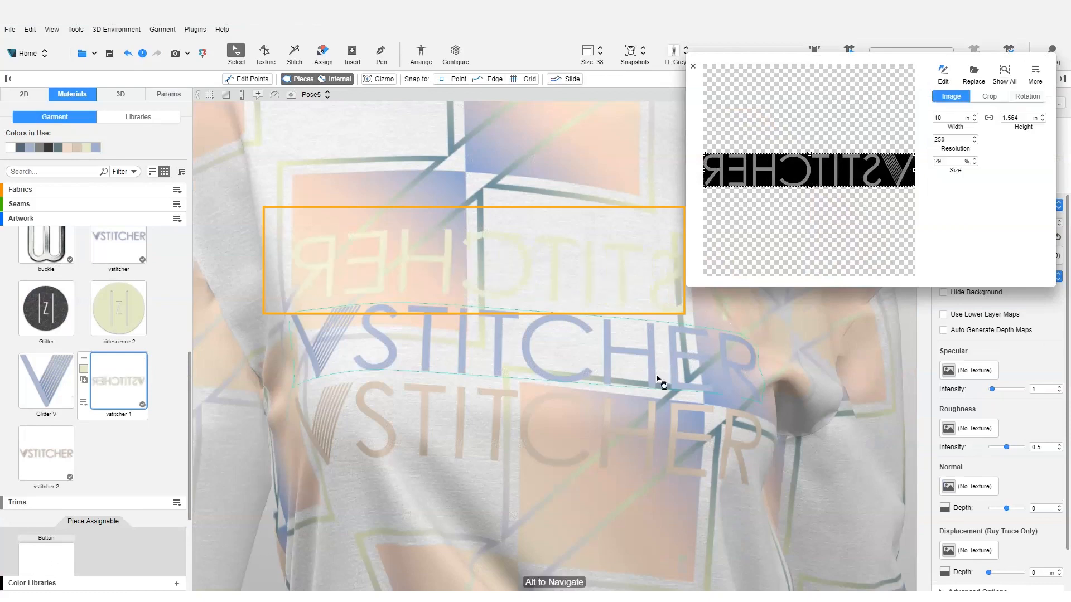
{"action": "left_click", "coordinate": [644, 415]}
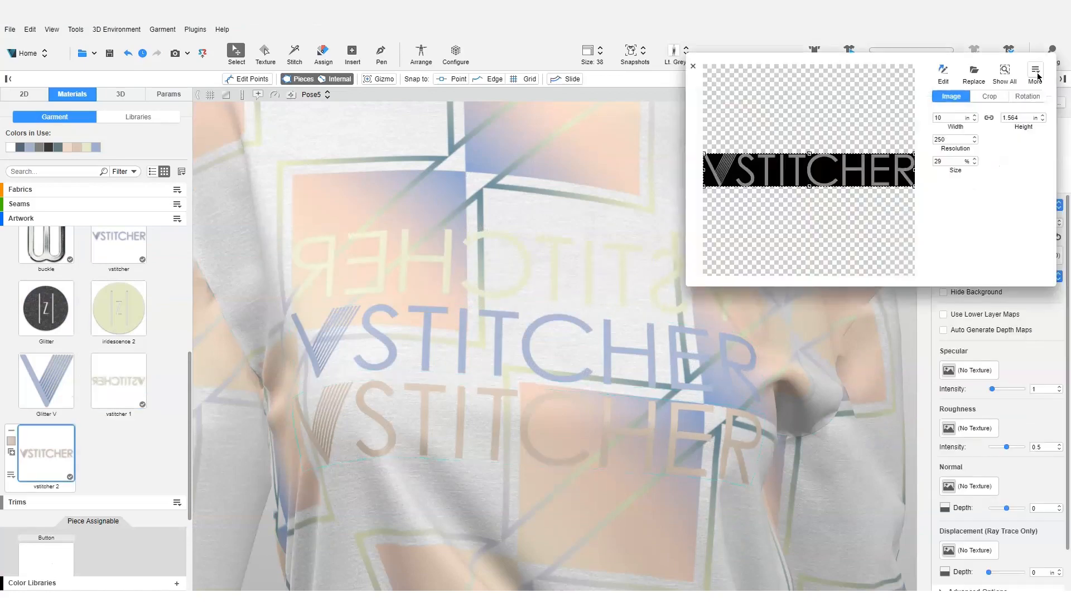
{"action": "left_click", "coordinate": [1036, 74]}
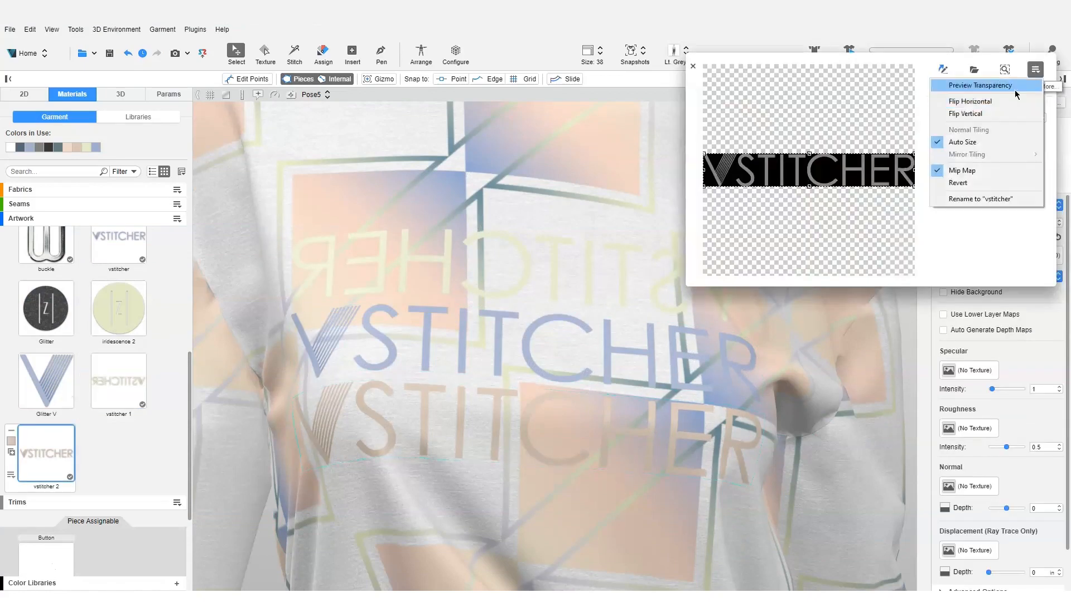
{"action": "left_click", "coordinate": [987, 114]}
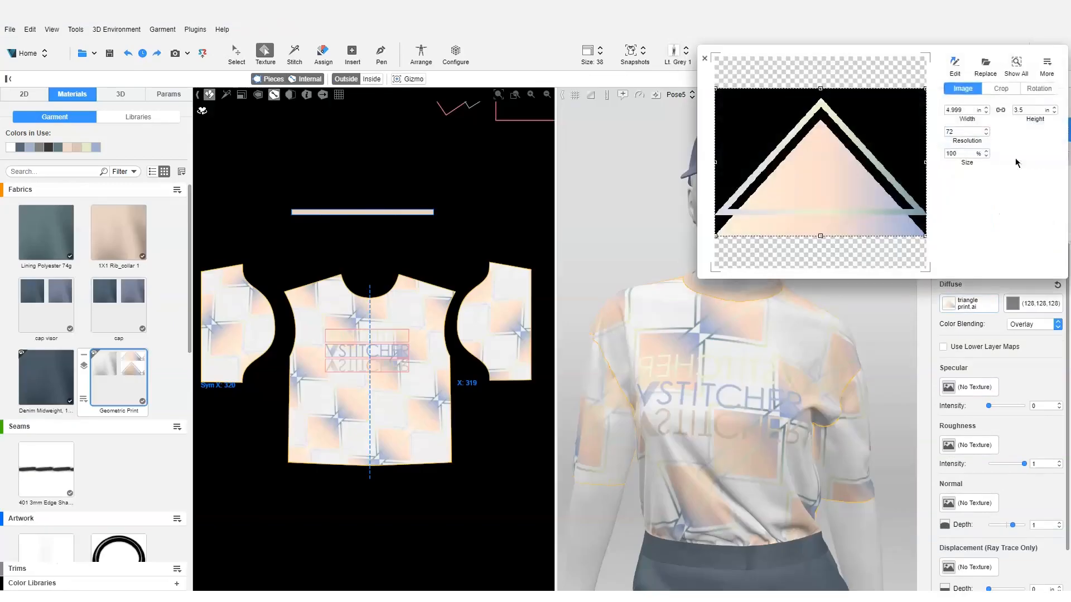
- Apply Normal Tiling to the triangle print image of the Geometric Print fabric
{"action": "left_click", "coordinate": [1046, 62]}
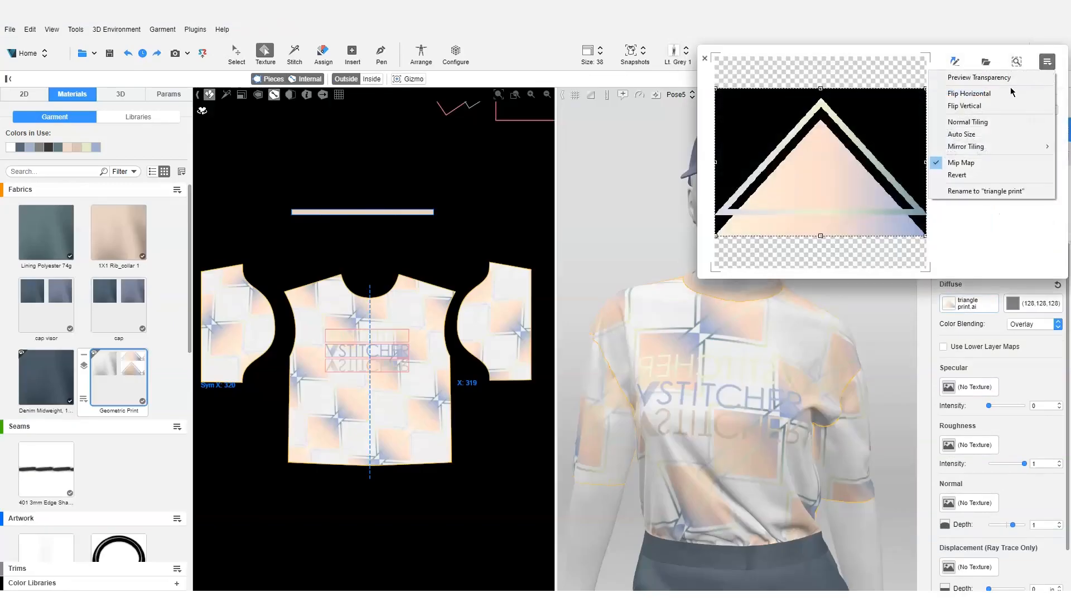
{"action": "left_click", "coordinate": [973, 123]}
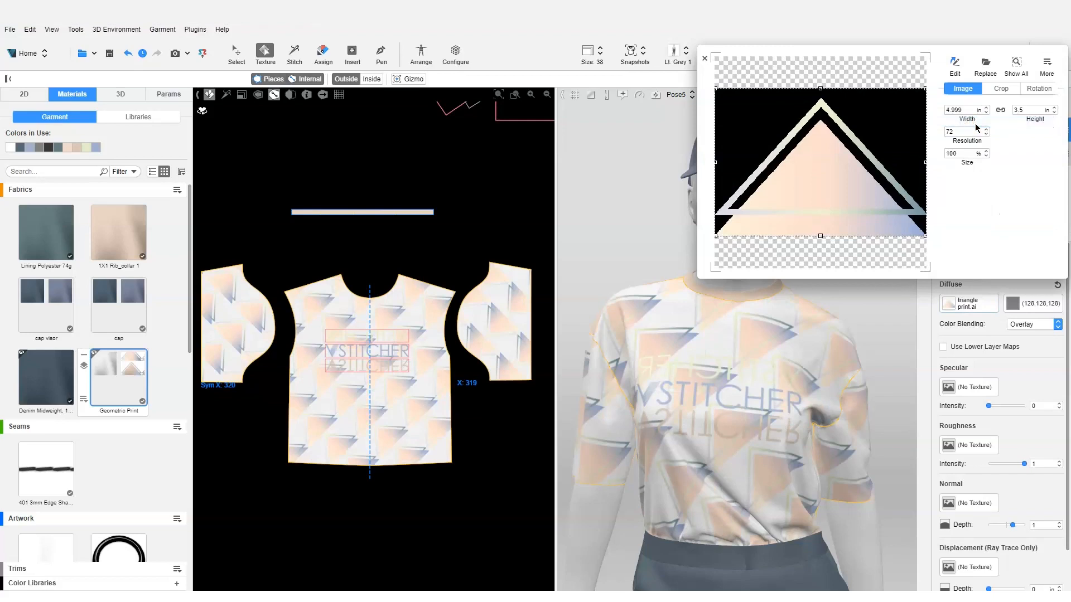
- Apply Auto Size to the Geometric Print fabric's triangle print image, and switch it to Mirror X tiling
{"action": "left_click", "coordinate": [1046, 62]}
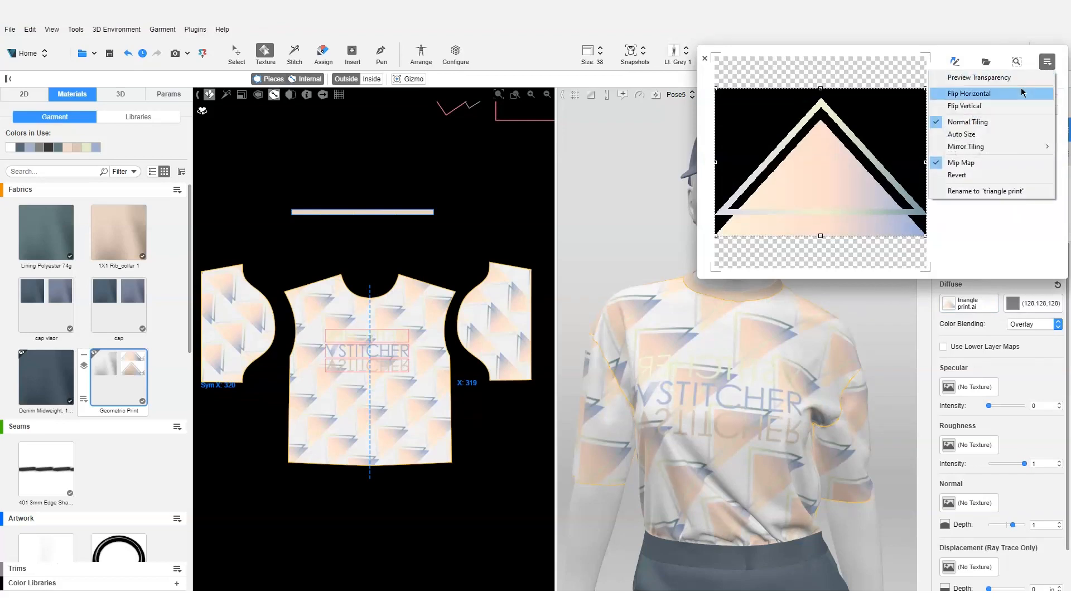
{"action": "left_click", "coordinate": [990, 137]}
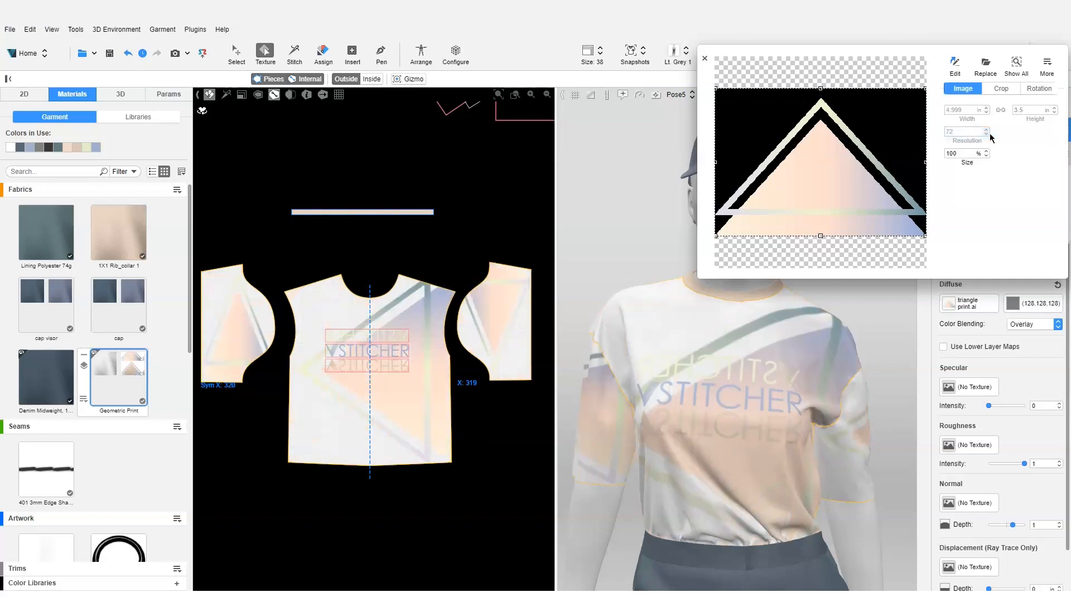
{"action": "left_click", "coordinate": [1046, 62]}
{"action": "mouse_move", "coordinate": [943, 146]}
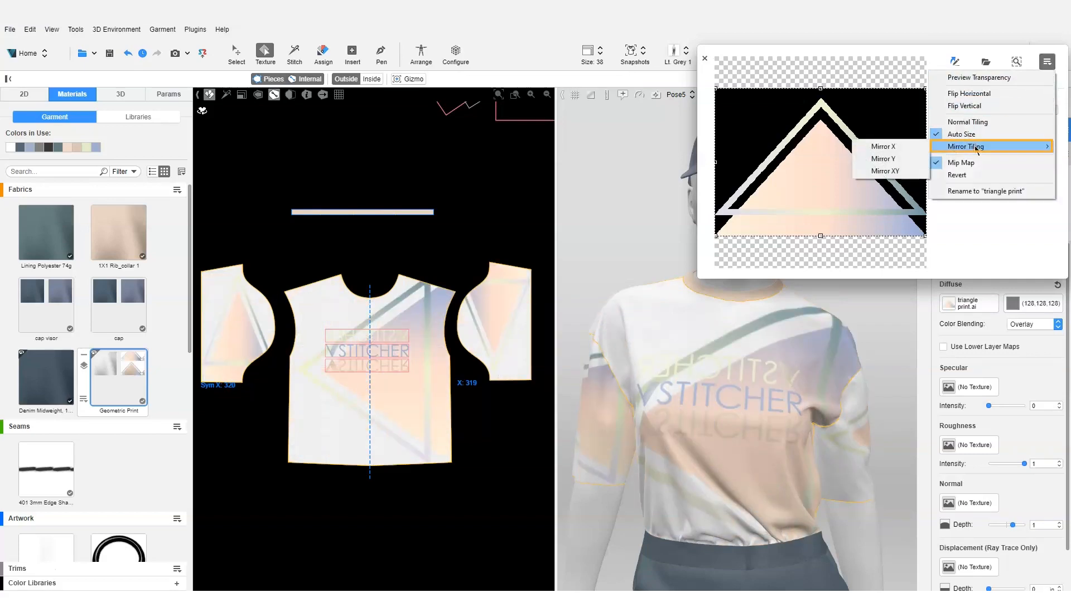
{"action": "left_click", "coordinate": [921, 147]}
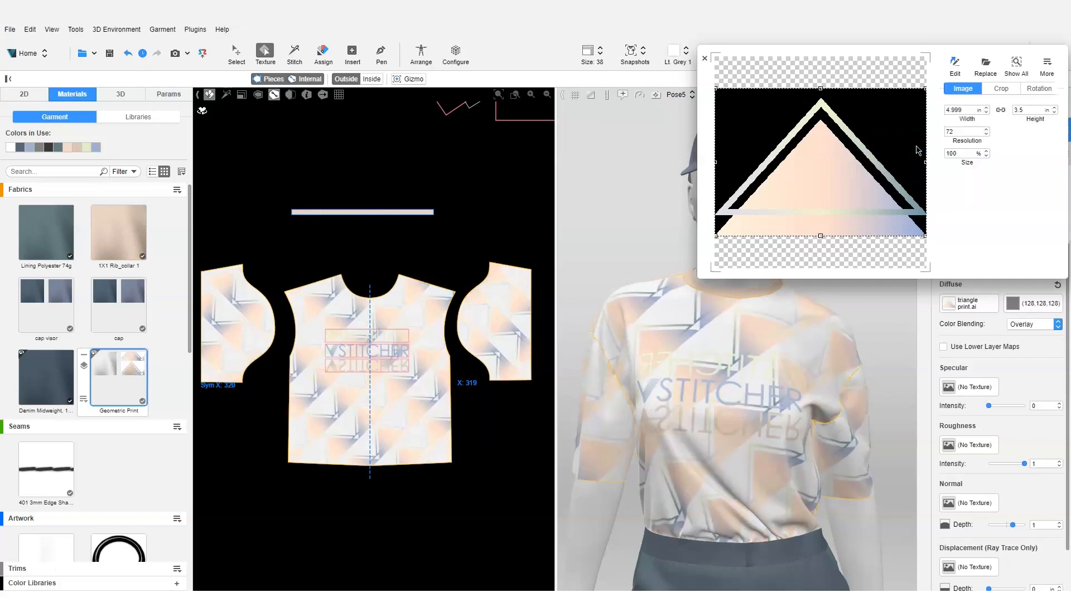
- Change the triangle print image's mirror tiling to Mirror Y
{"action": "left_click", "coordinate": [1047, 62]}
{"action": "mouse_move", "coordinate": [982, 146]}
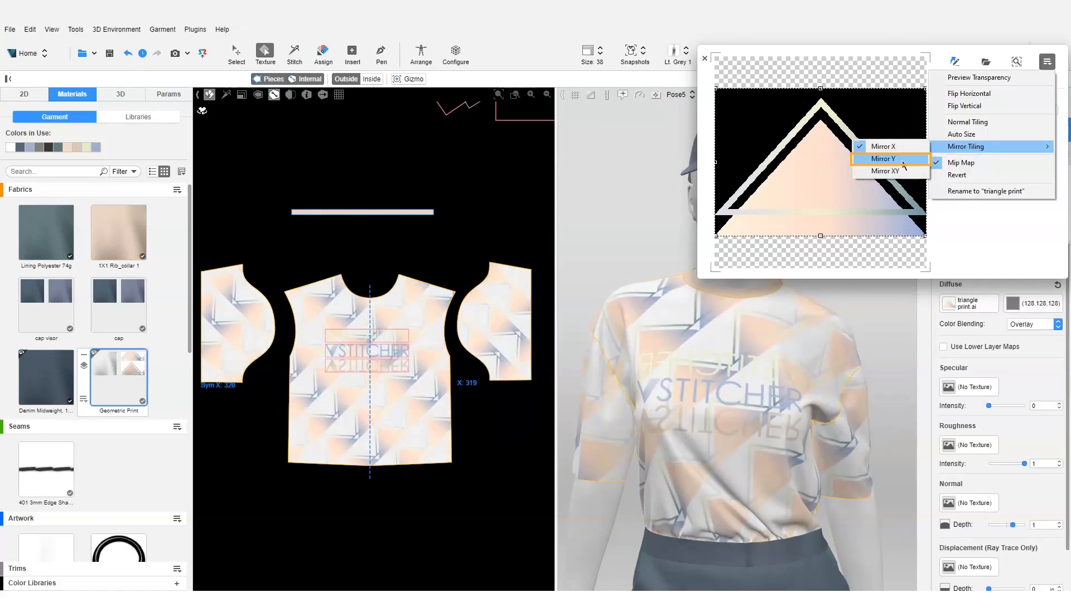
{"action": "left_click", "coordinate": [904, 160]}
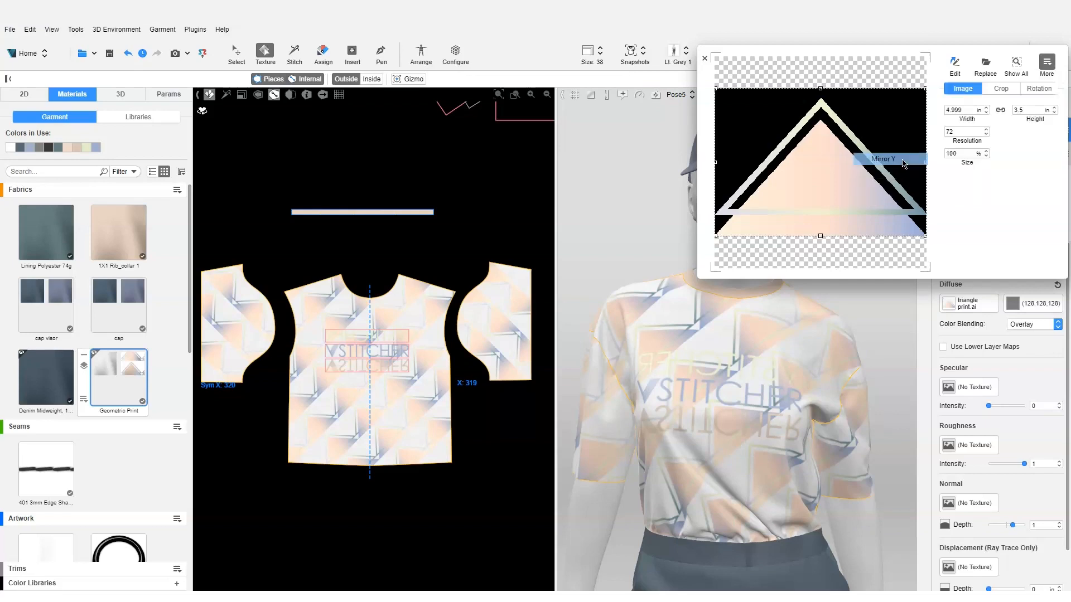
- Try Mirror XY tiling on the triangle print image and revert the image
{"action": "left_click", "coordinate": [1047, 62]}
{"action": "mouse_move", "coordinate": [981, 146]}
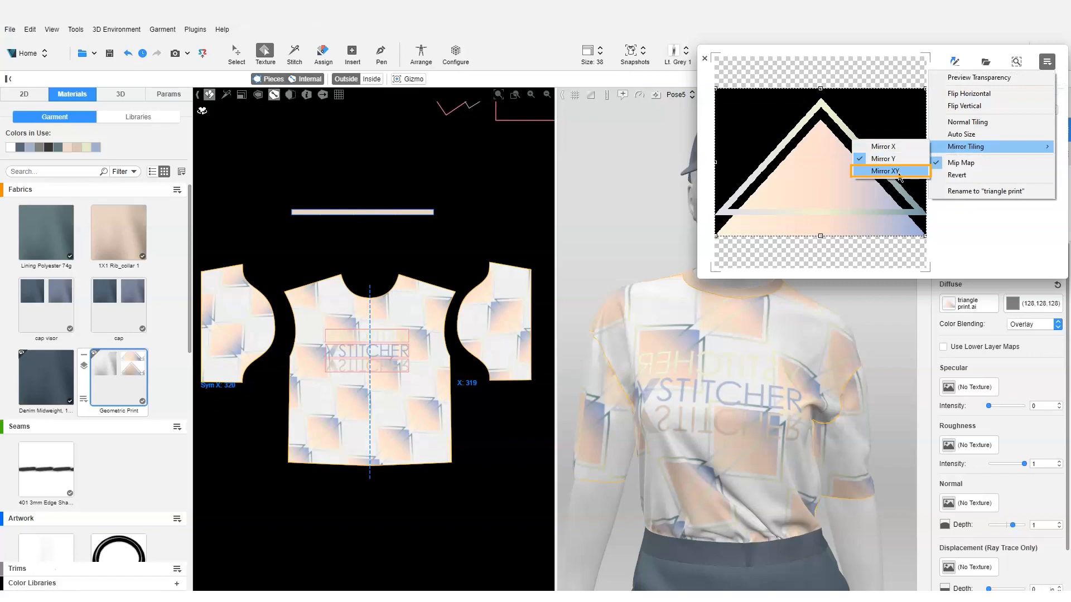
{"action": "left_click", "coordinate": [899, 171]}
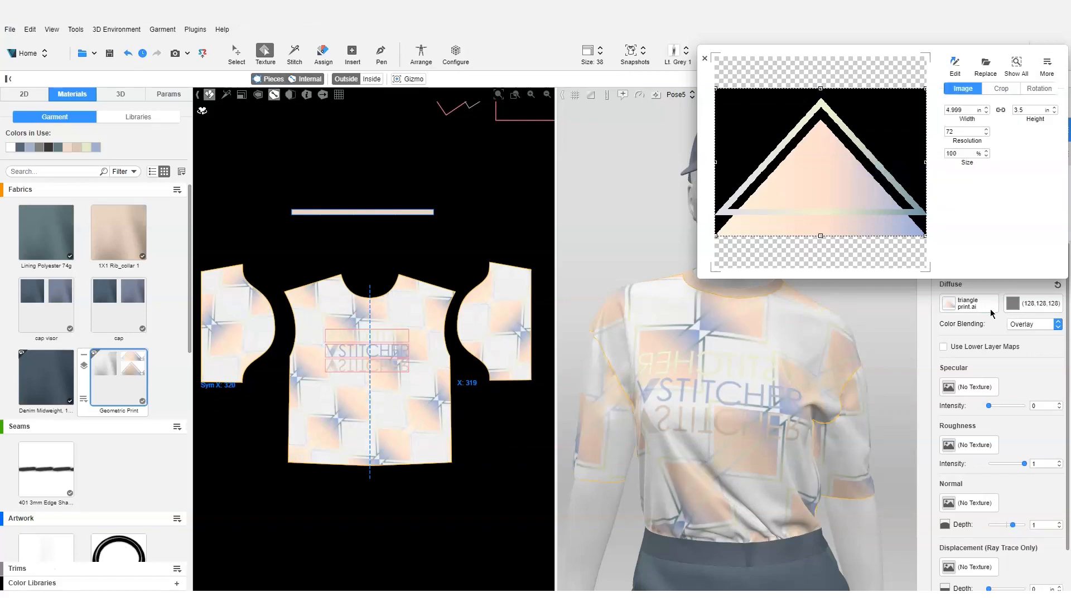
{"action": "left_click", "coordinate": [1047, 62]}
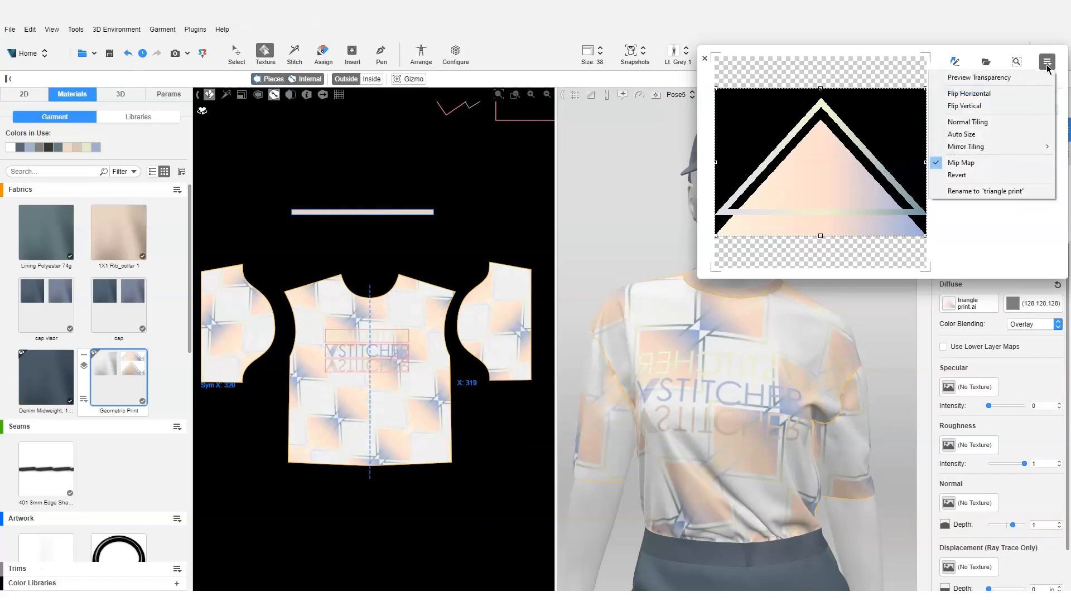
{"action": "left_click", "coordinate": [1039, 175]}
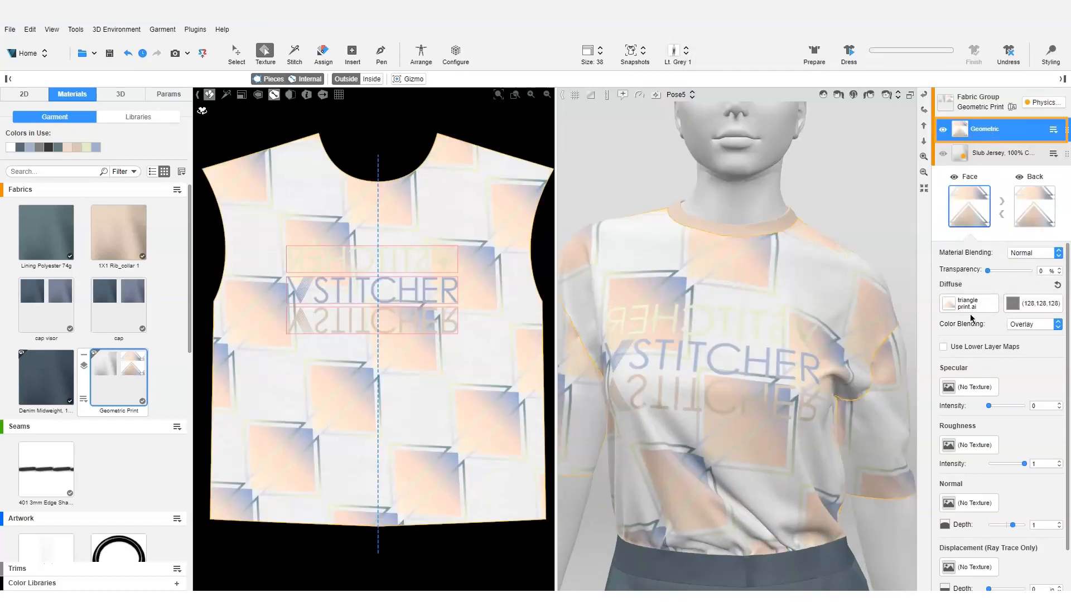
- Rename the Geometric layer of the Geometric Print fabric to its diffuse image's name, "triangle print"
{"action": "left_click", "coordinate": [973, 308]}
{"action": "left_click", "coordinate": [1047, 62]}
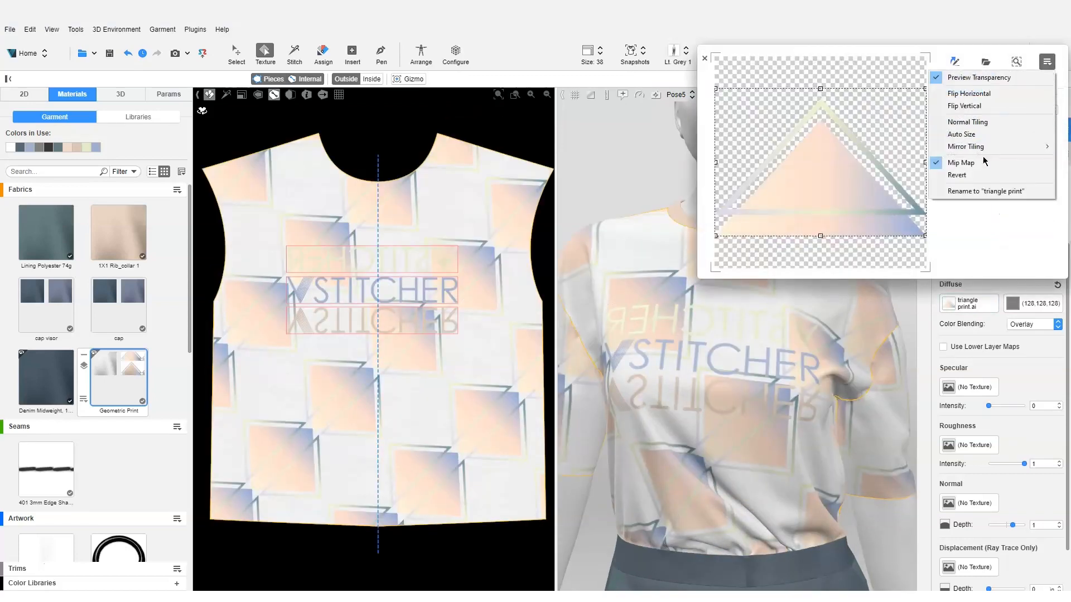
{"action": "left_click", "coordinate": [977, 190]}
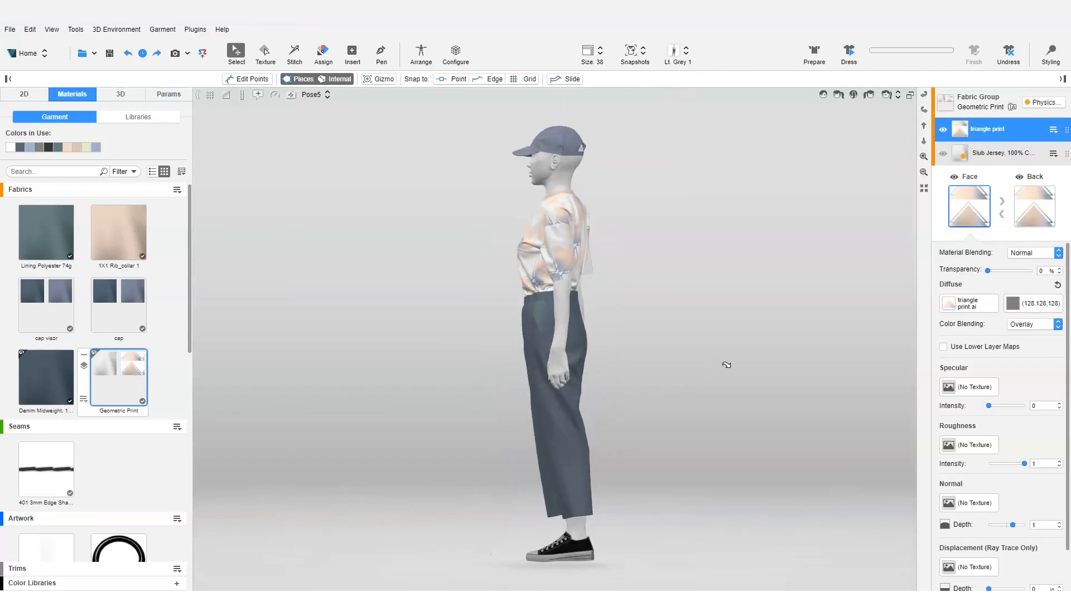